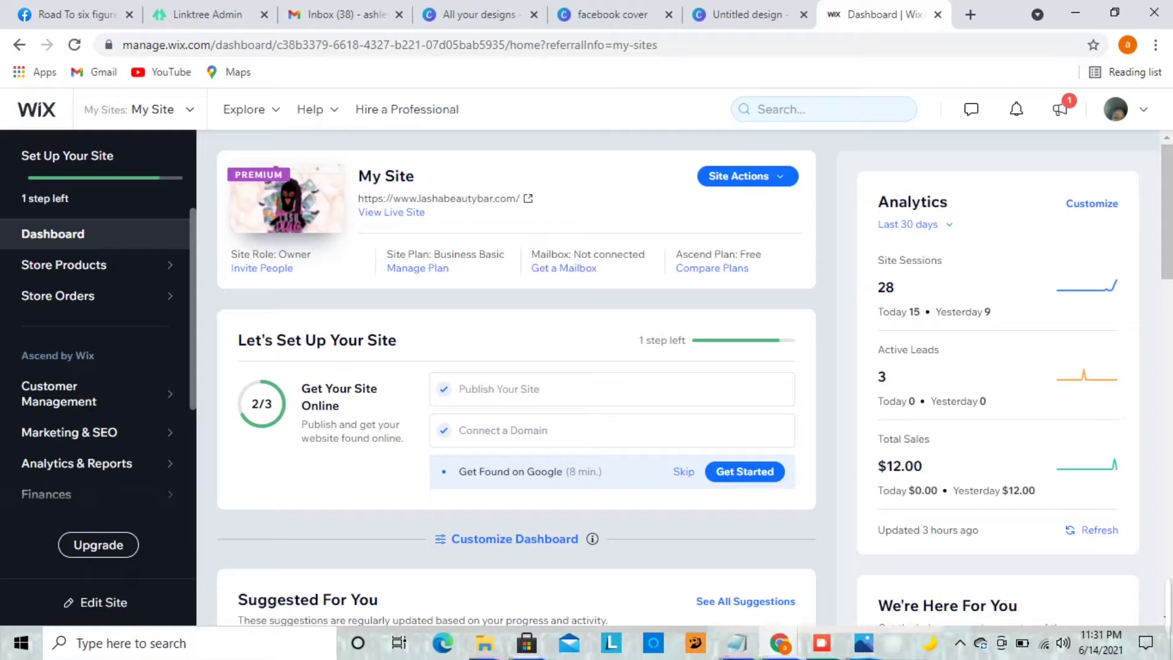
After checking the site actions list, open Store Products and start a new Physical product
left_click(747, 175)
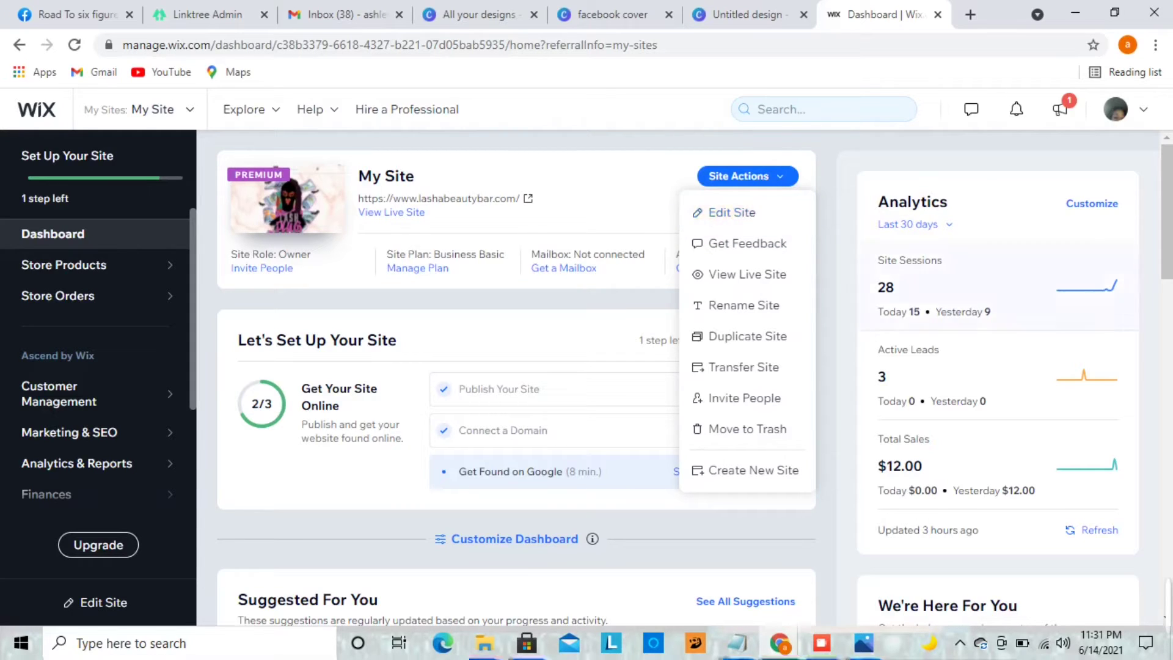
left_click(912, 203)
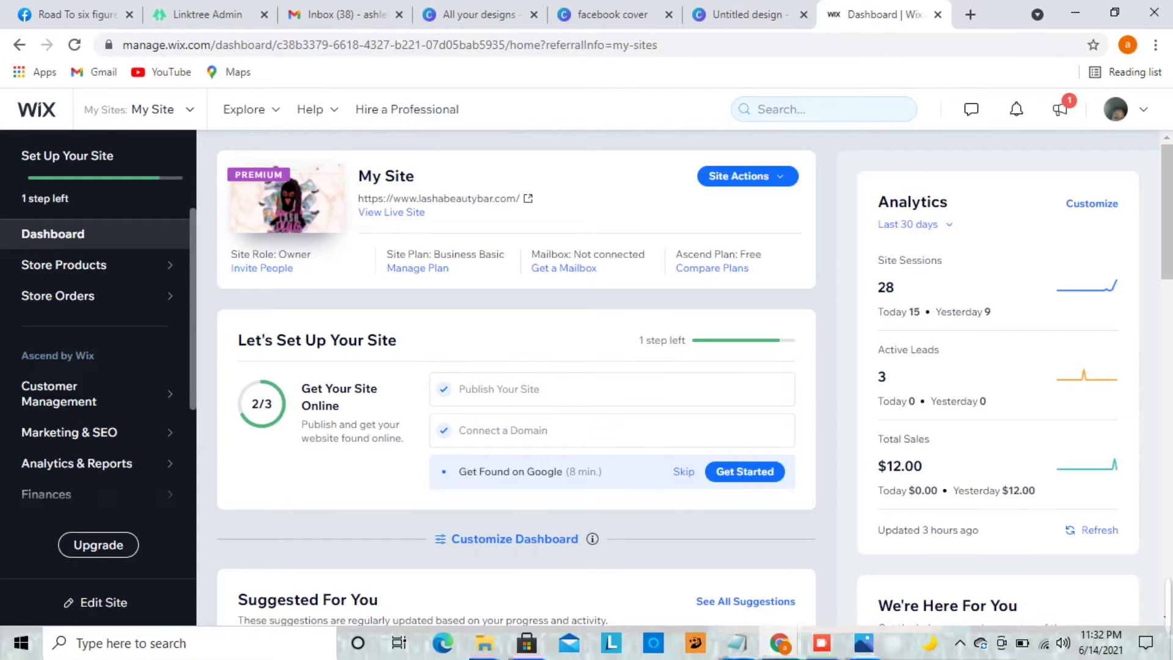
left_click(244, 230)
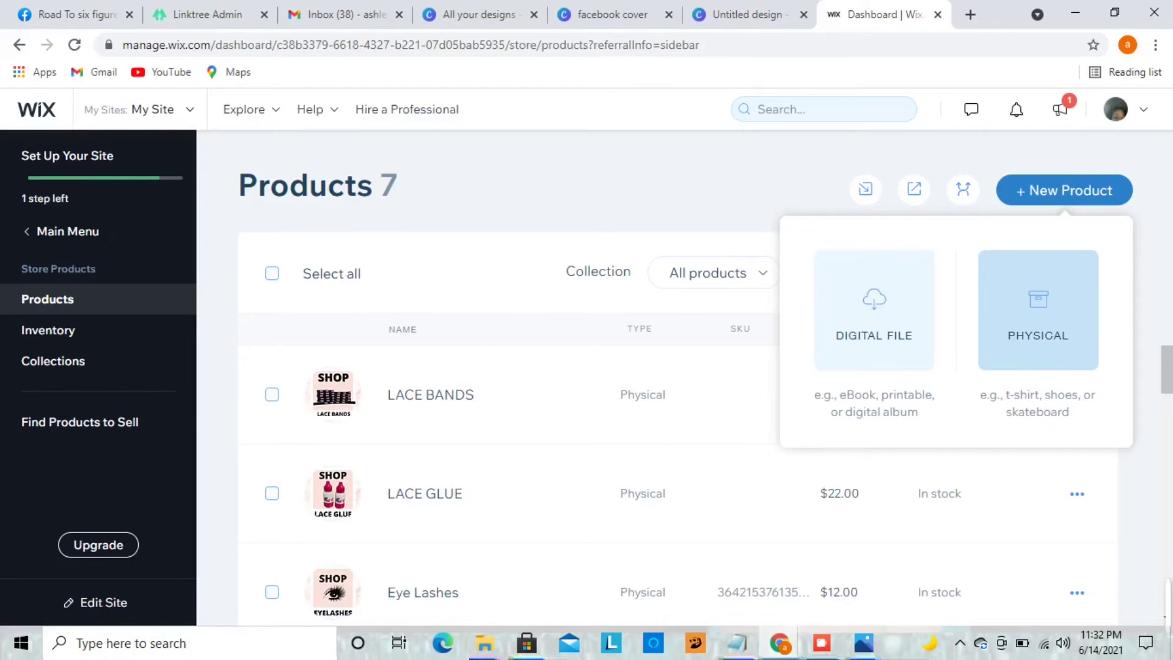
left_click(1037, 310)
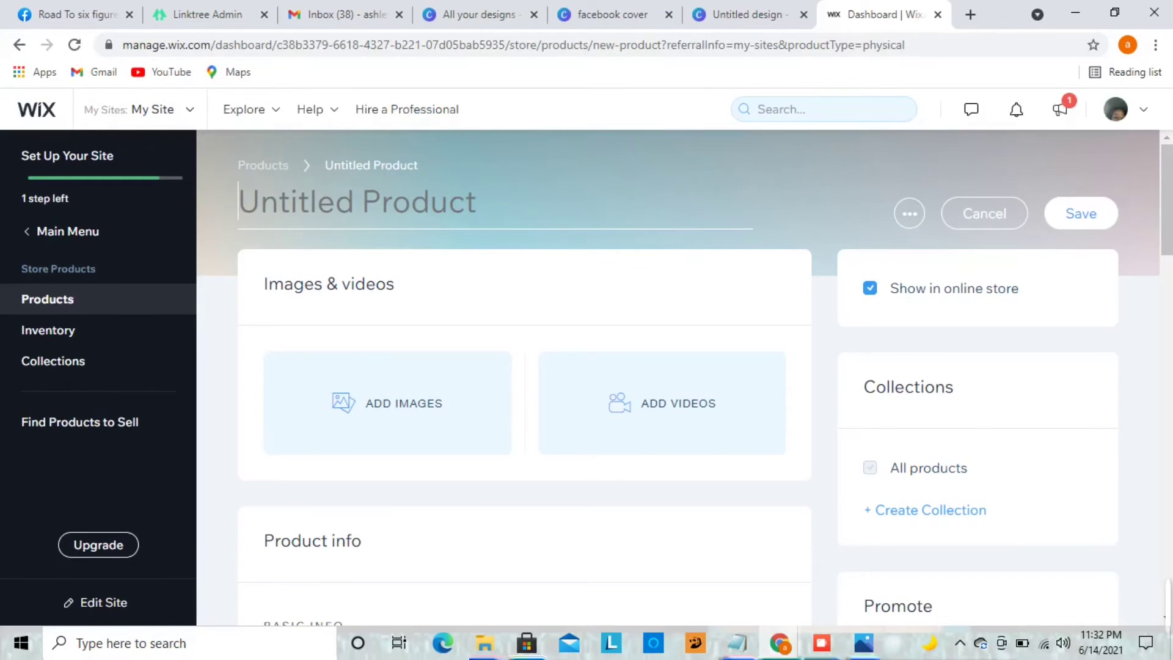
scroll(586, 384, "down", 3)
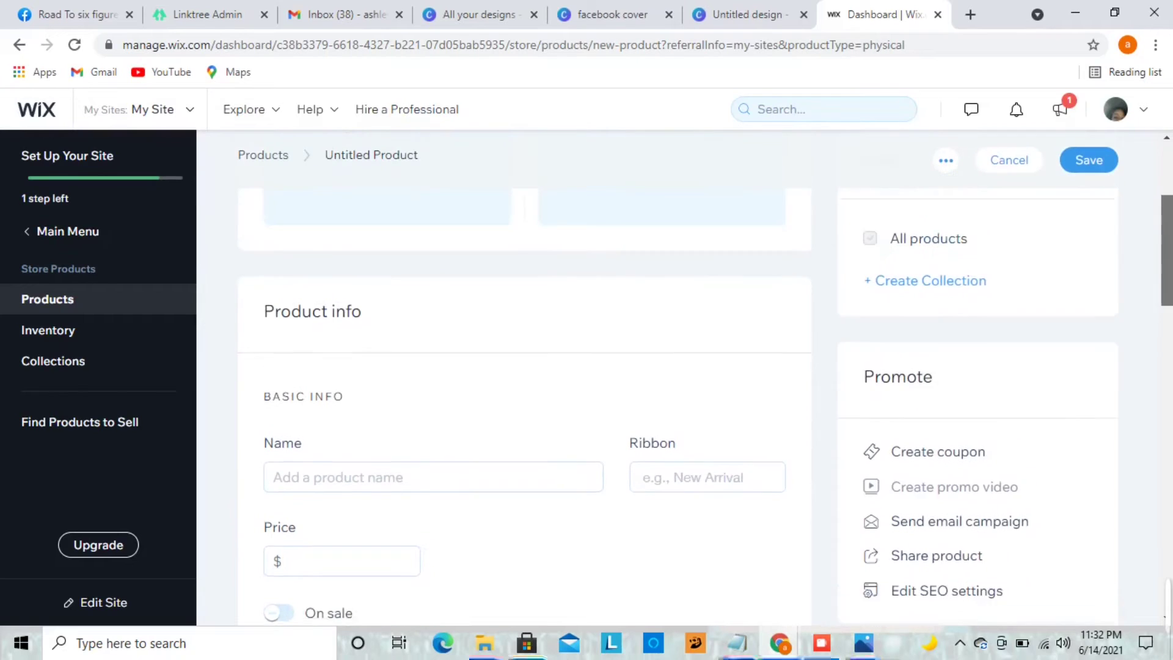
scroll(619, 192, "up", 1)
scroll(619, 192, "down", 3)
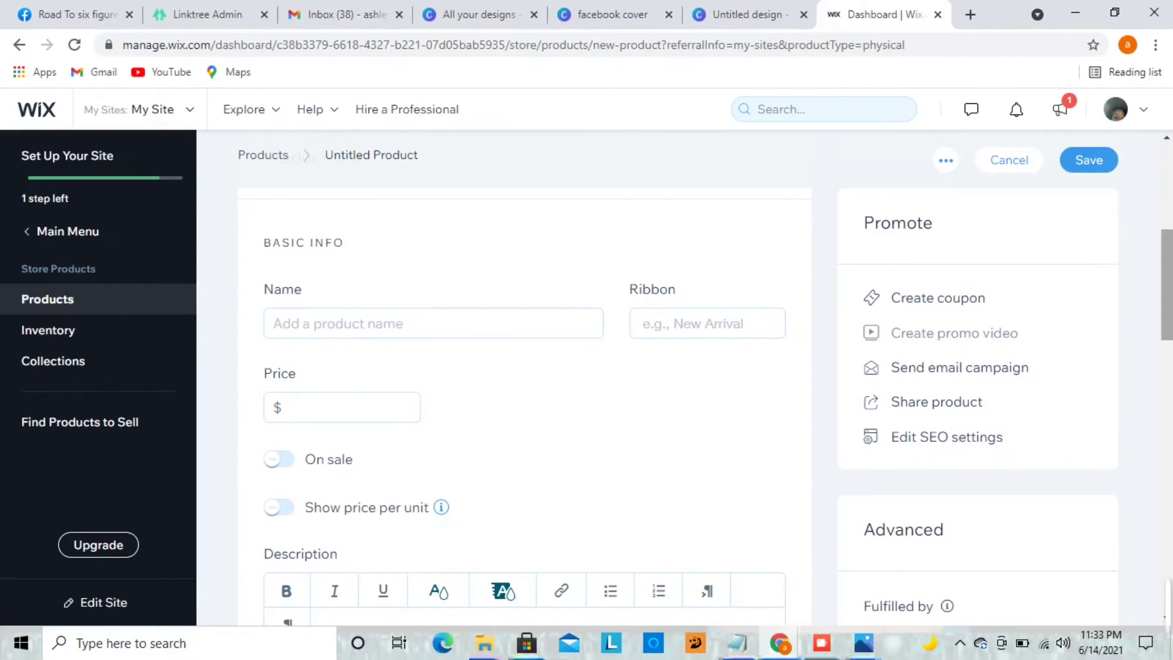
scroll(587, 412, "down", 1)
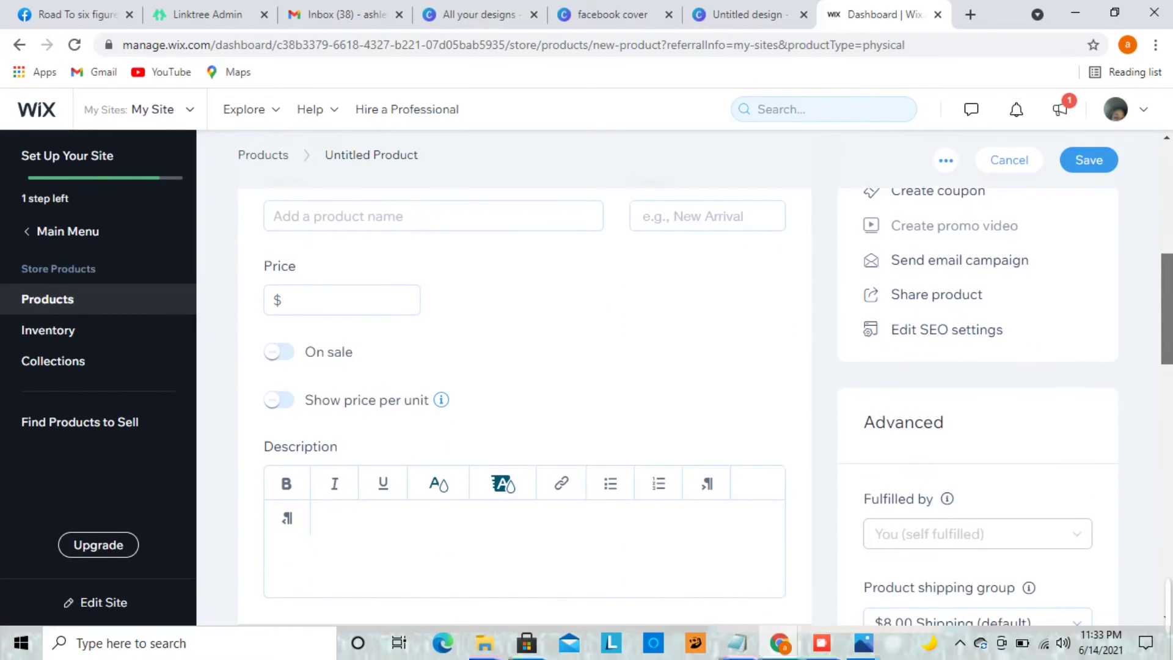
scroll(522, 404, "down", 2)
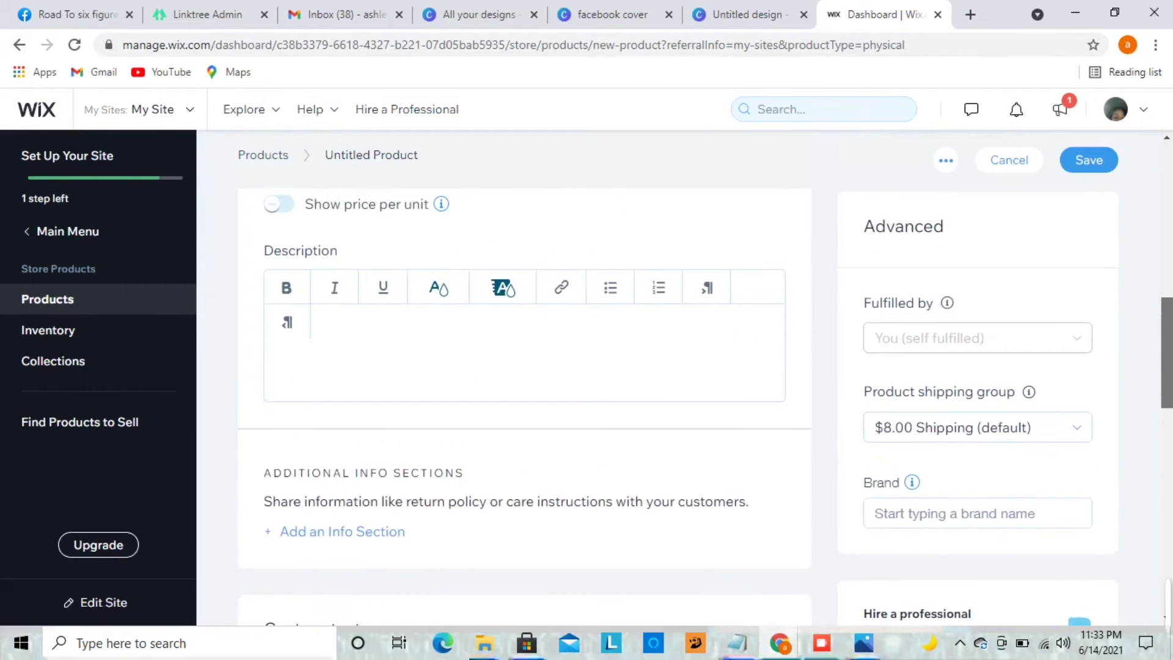
scroll(522, 403, "down", 1)
scroll(522, 404, "down", 1)
scroll(522, 403, "down", 2)
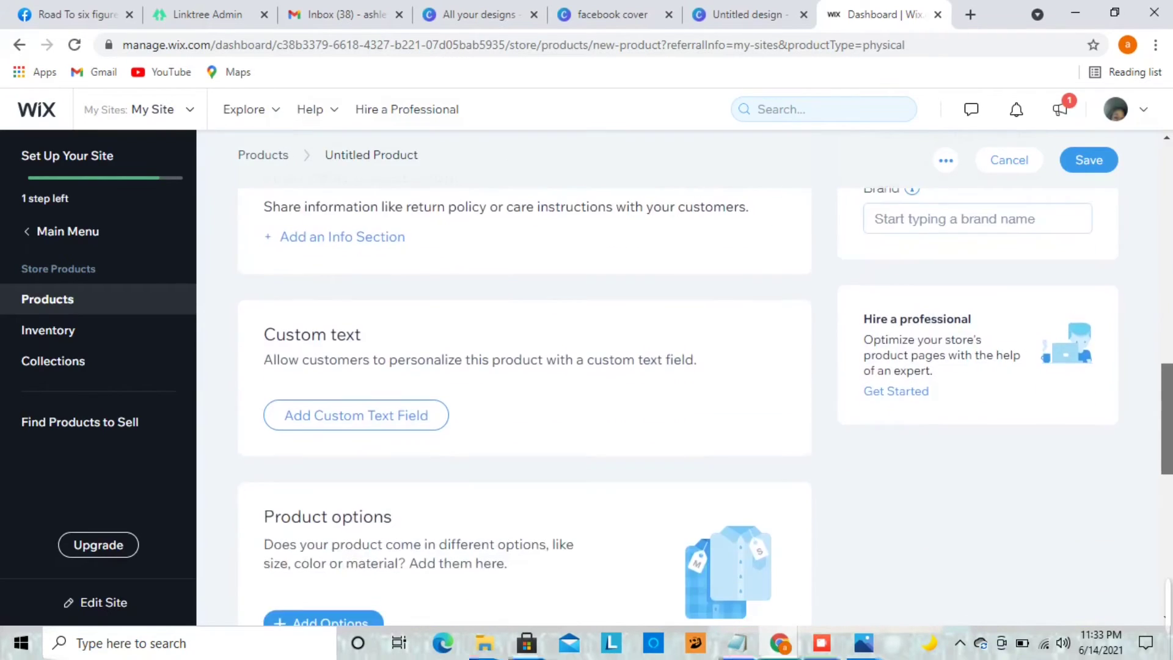
scroll(522, 404, "down", 1)
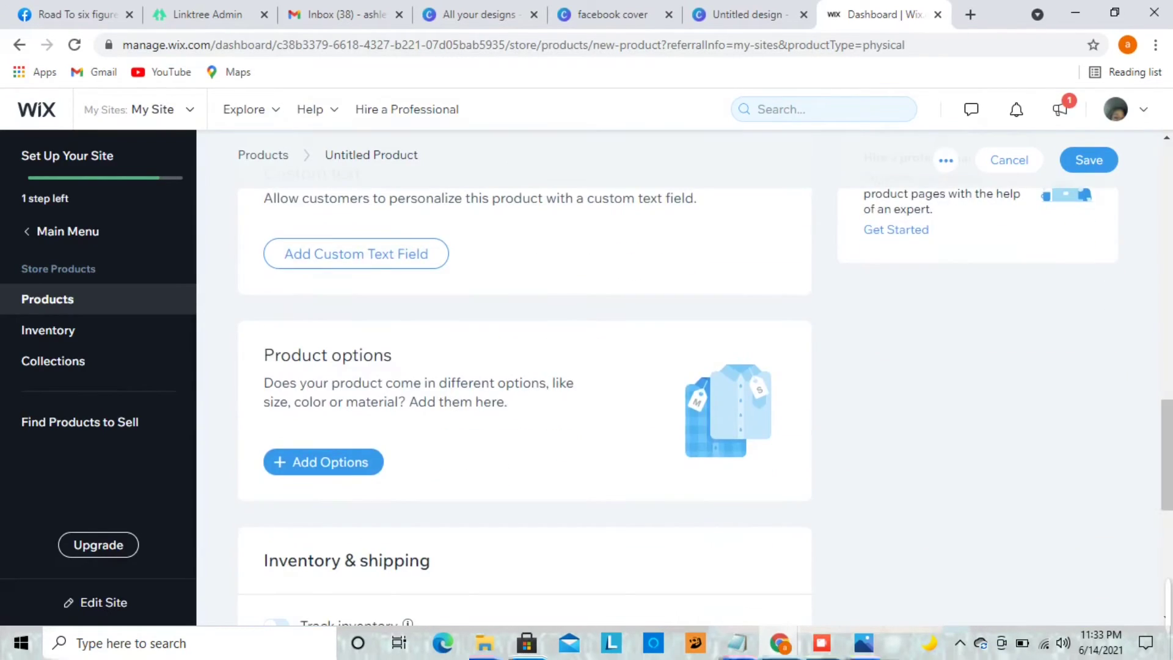
scroll(522, 403, "down", 1)
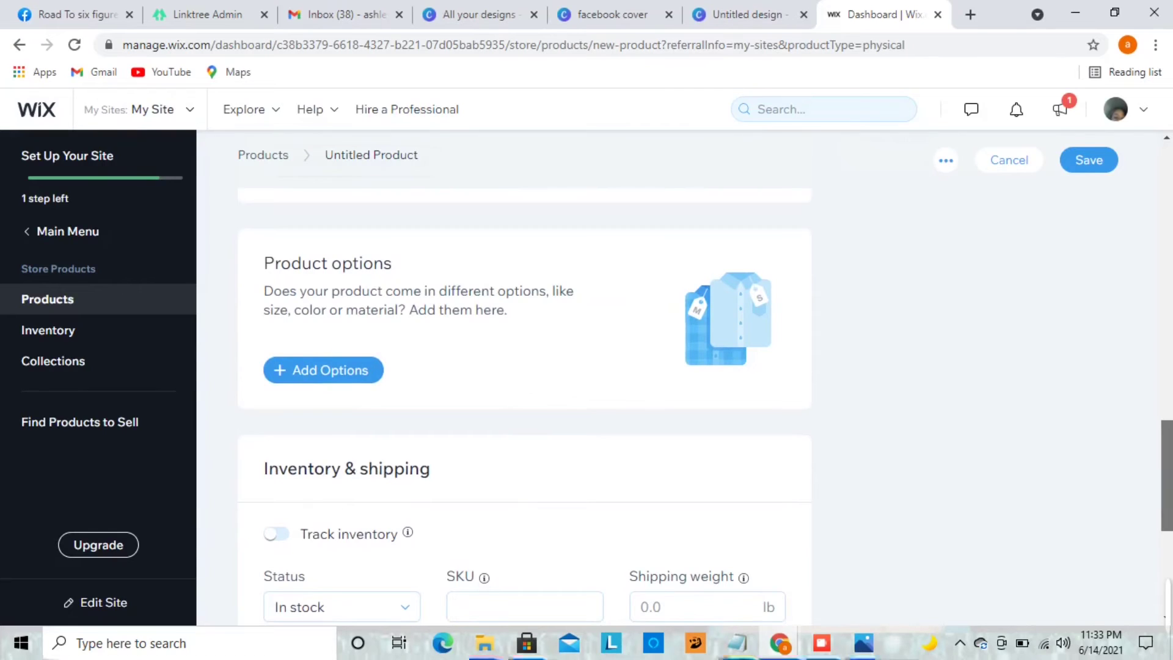
scroll(522, 403, "down", 1)
scroll(522, 403, "down", 2)
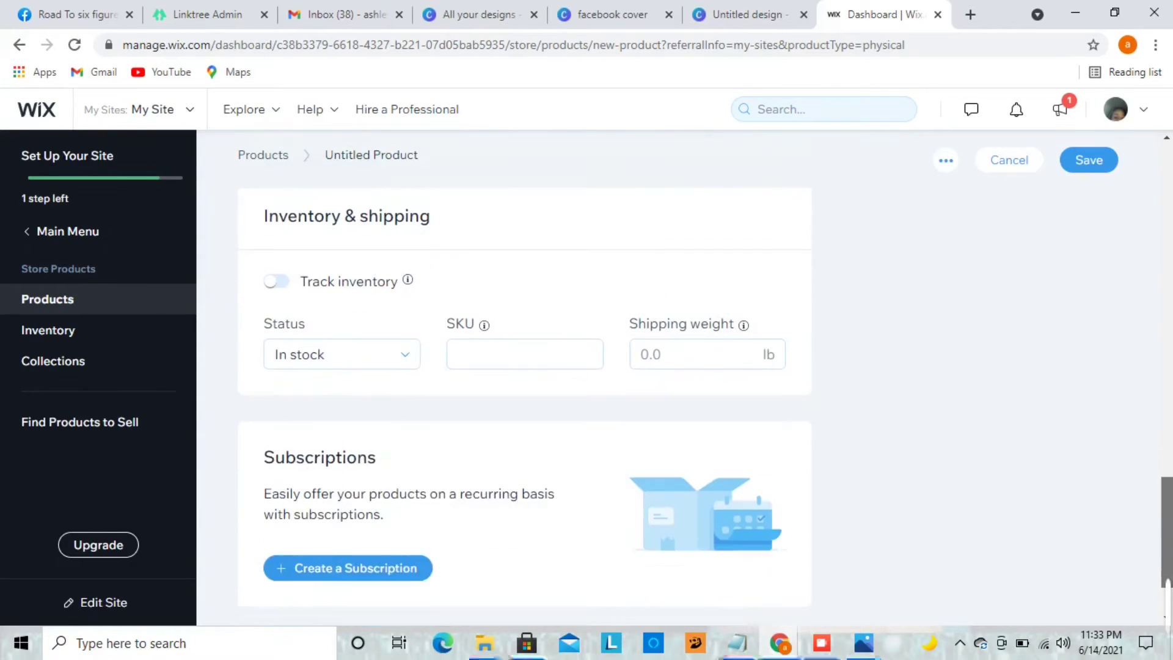
scroll(522, 403, "down", 1)
scroll(522, 403, "up", 1)
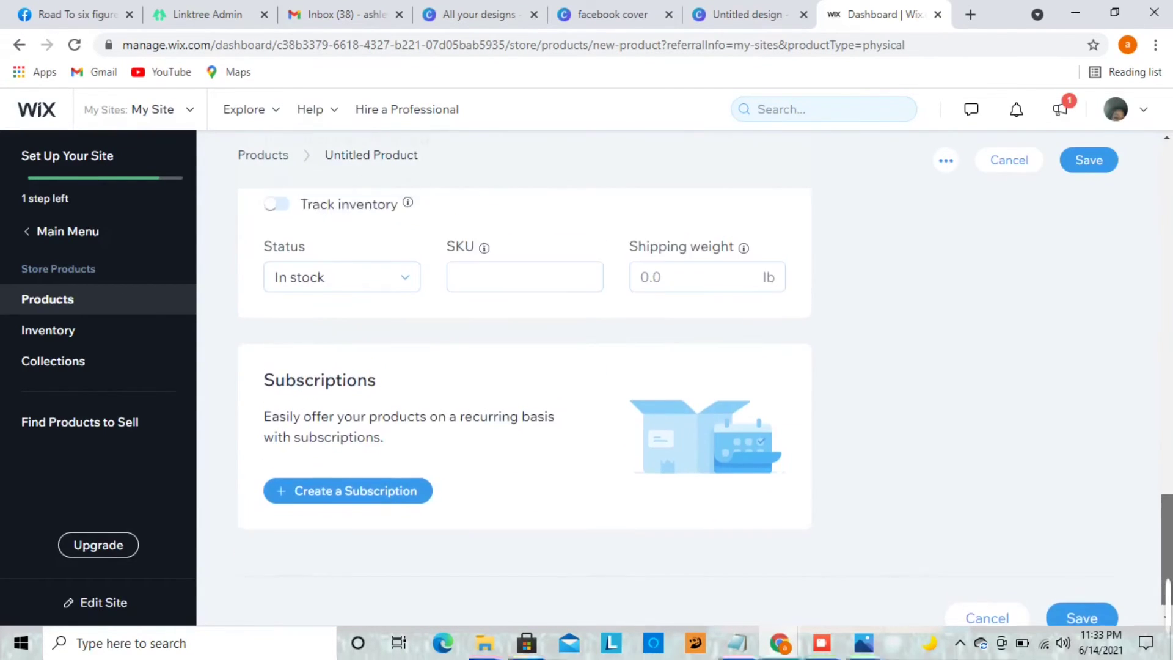
scroll(523, 403, "up", 2)
scroll(522, 404, "up", 3)
scroll(522, 404, "up", 2)
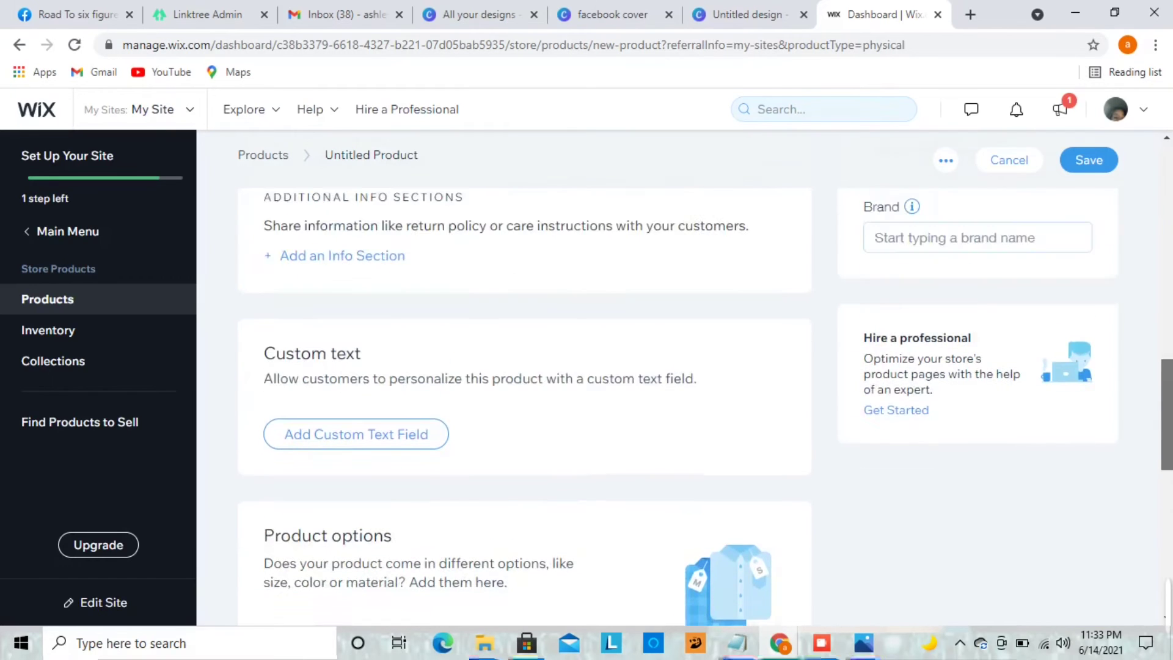
scroll(522, 403, "up", 2)
scroll(523, 404, "up", 2)
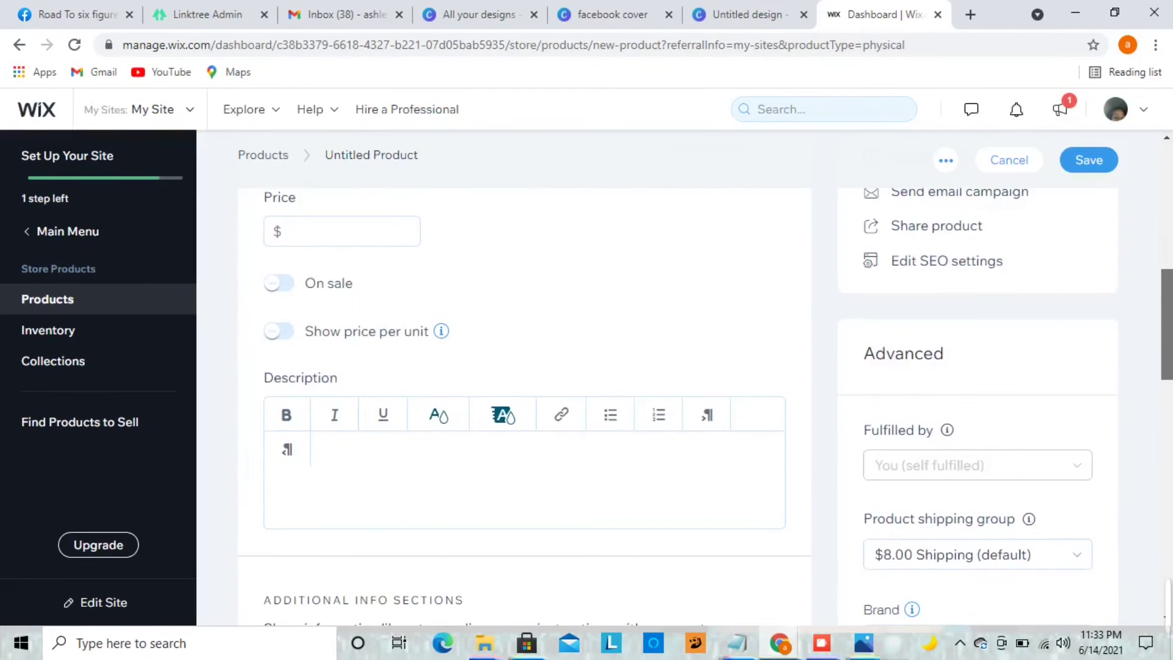
scroll(522, 403, "up", 2)
scroll(522, 404, "up", 2)
scroll(523, 404, "up", 1)
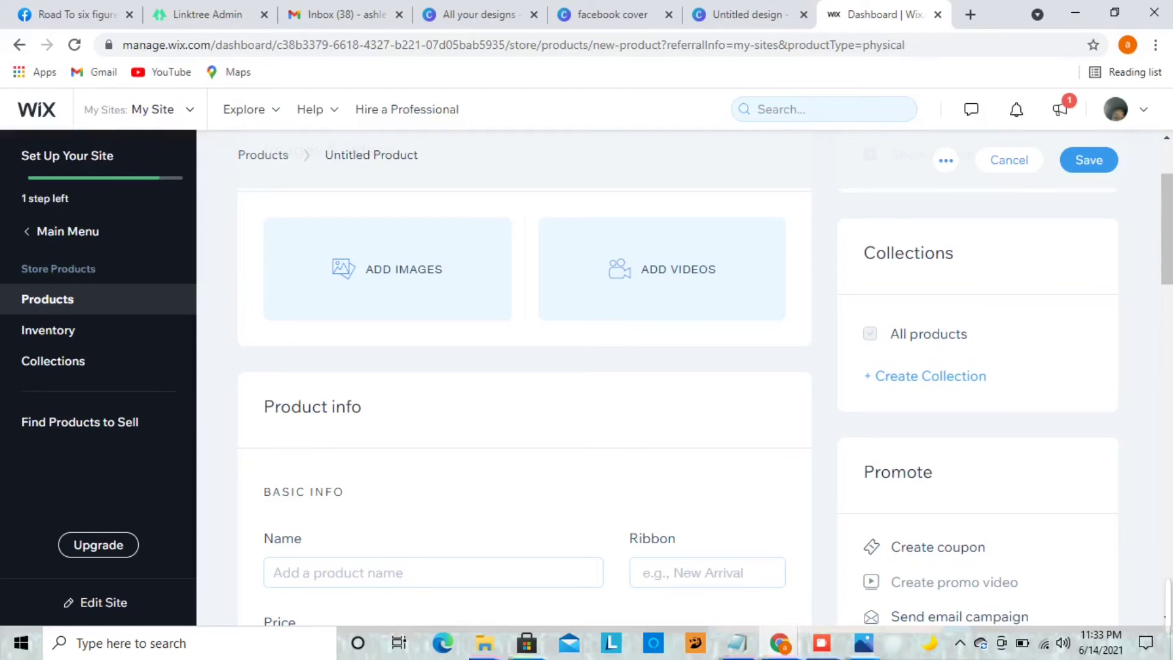
scroll(1167, 229, "up", 2)
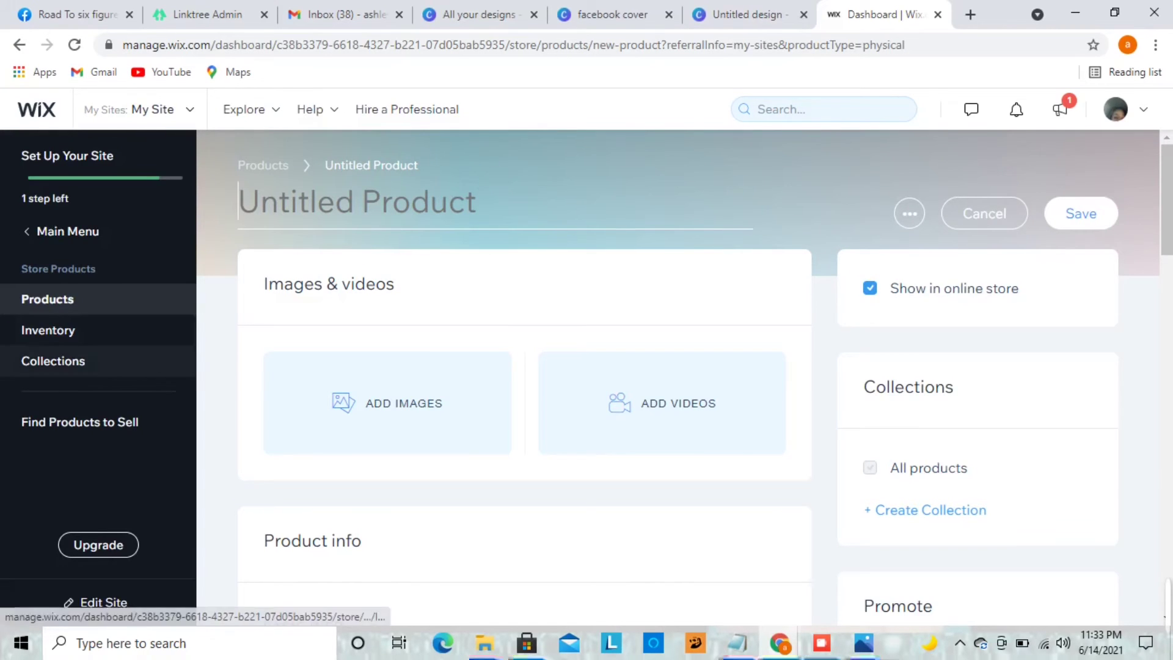
Leave the untitled product for Collections, choosing Discard Changes in the Save your changes prompt
left_click(54, 360)
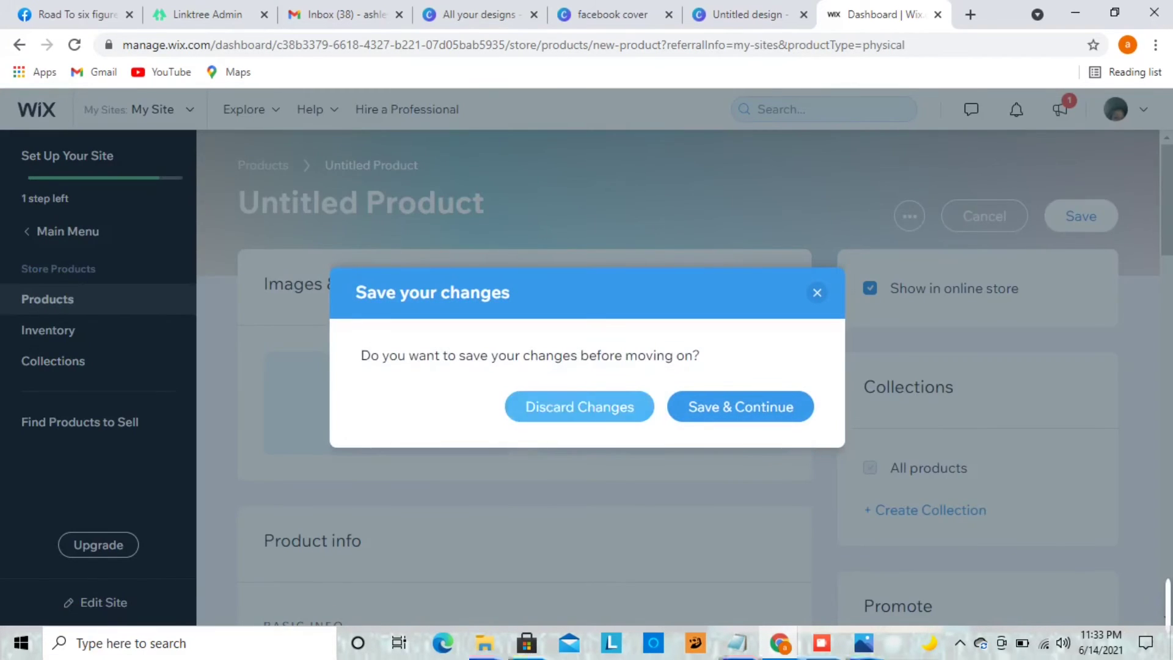
left_click(579, 407)
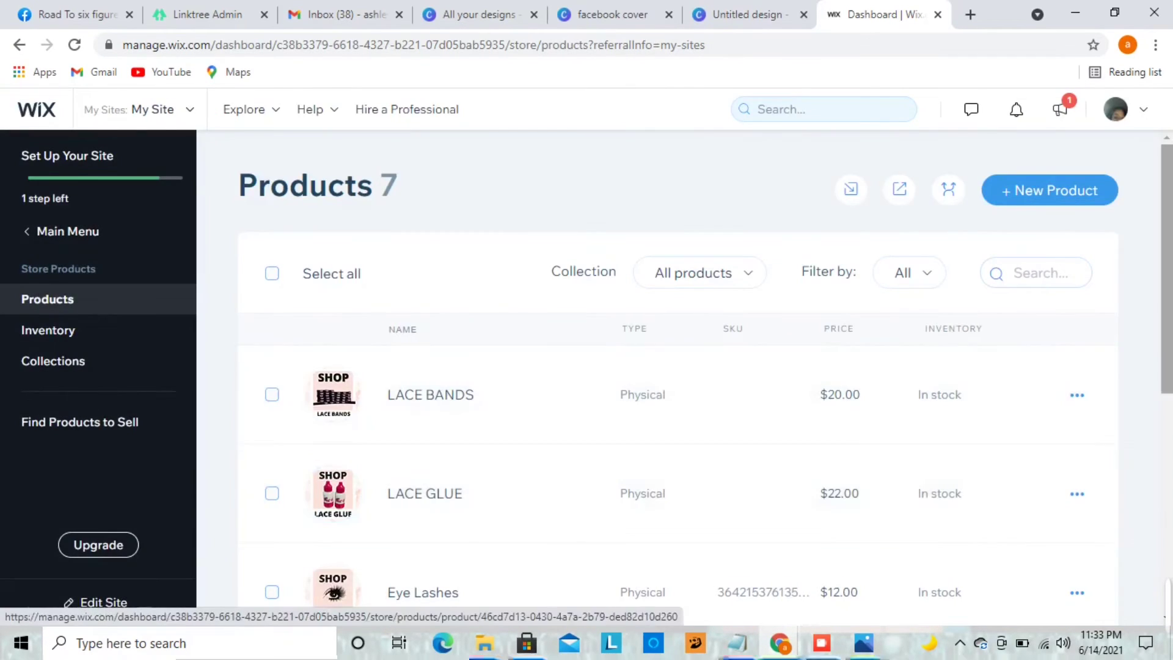
scroll(678, 412, "down", 3)
scroll(679, 413, "up", 3)
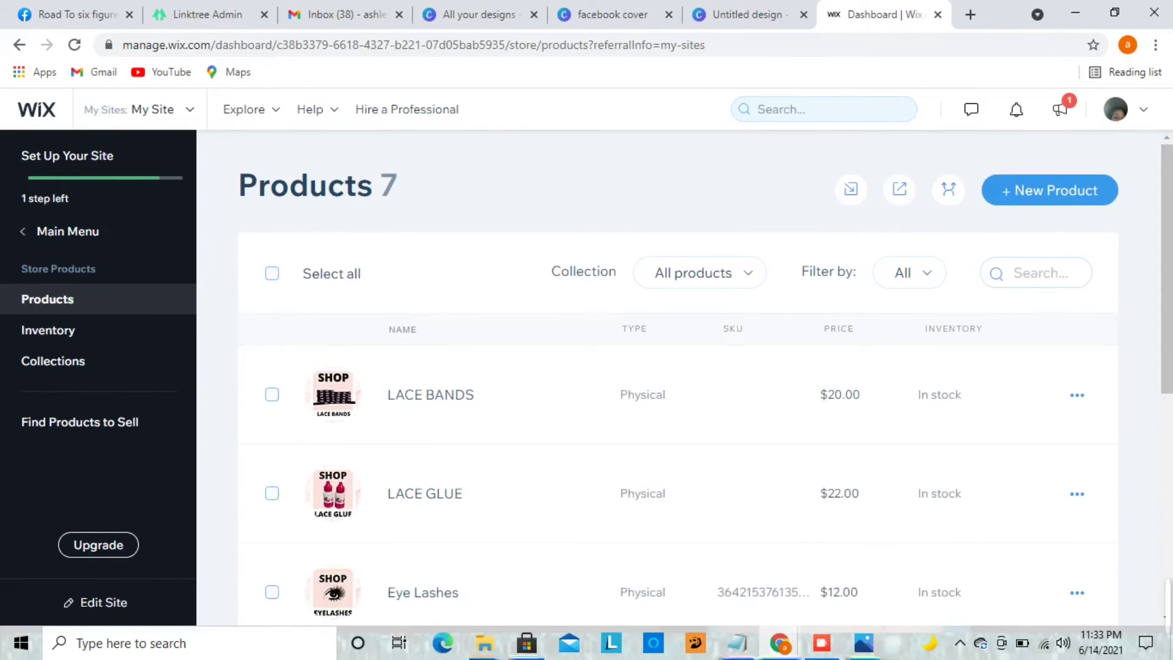
Go back through Main Menu to the Dashboard home page
left_click(64, 231)
left_click(52, 233)
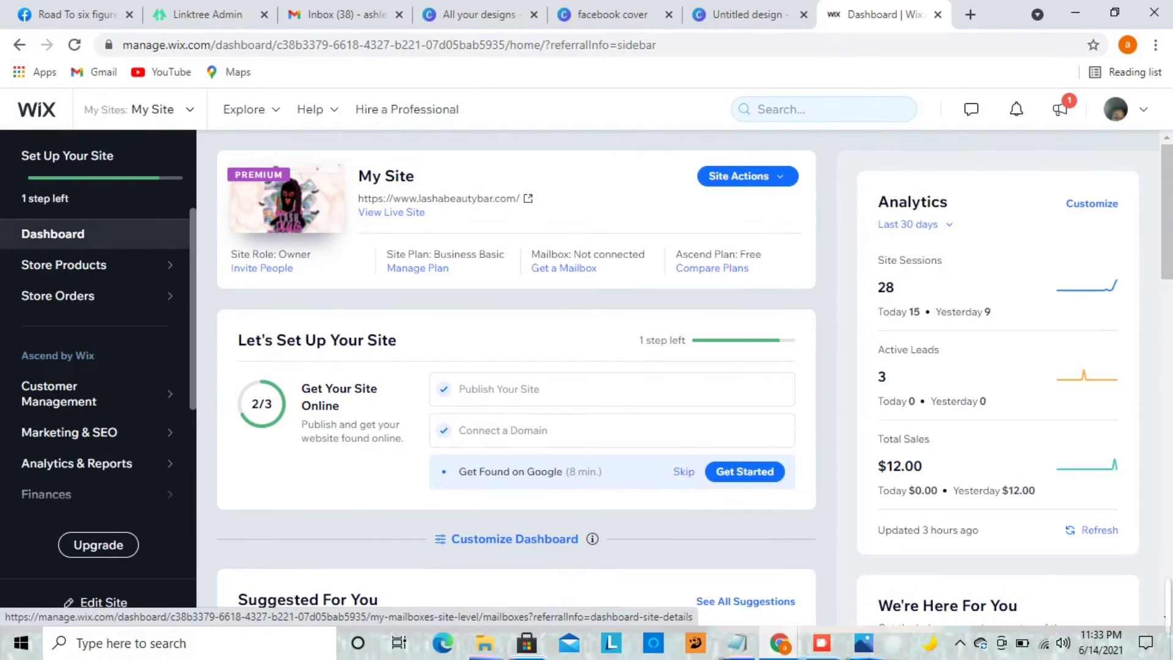
scroll(586, 367, "down", 4)
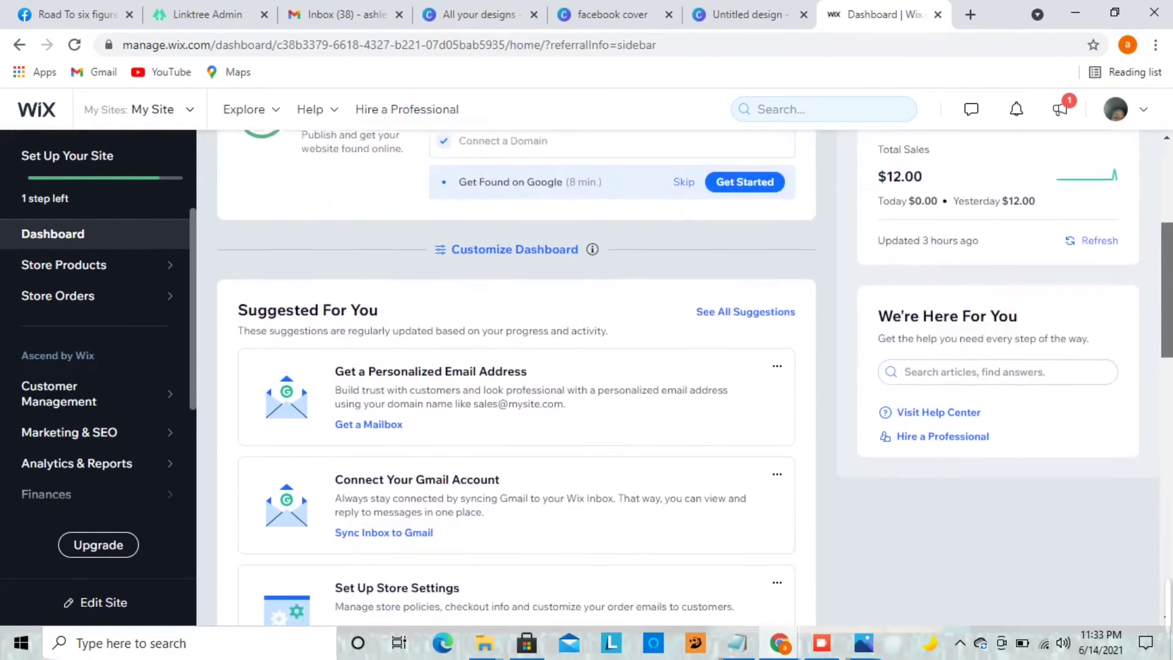
scroll(586, 367, "down", 1)
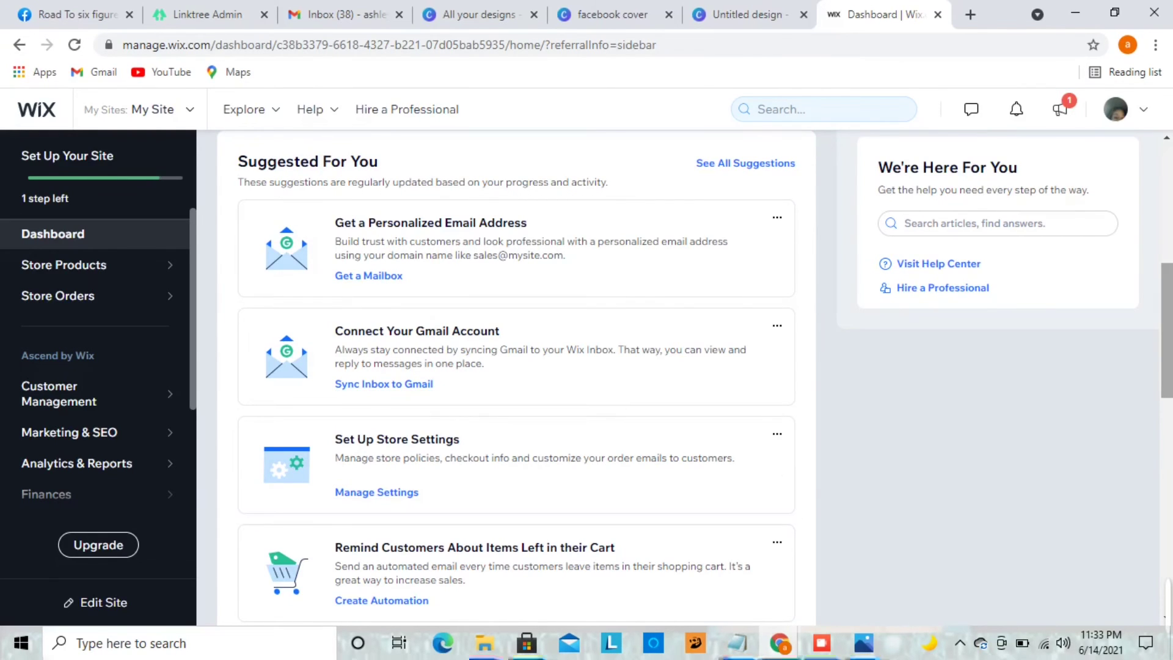
scroll(516, 378, "down", 2)
scroll(515, 379, "down", 1)
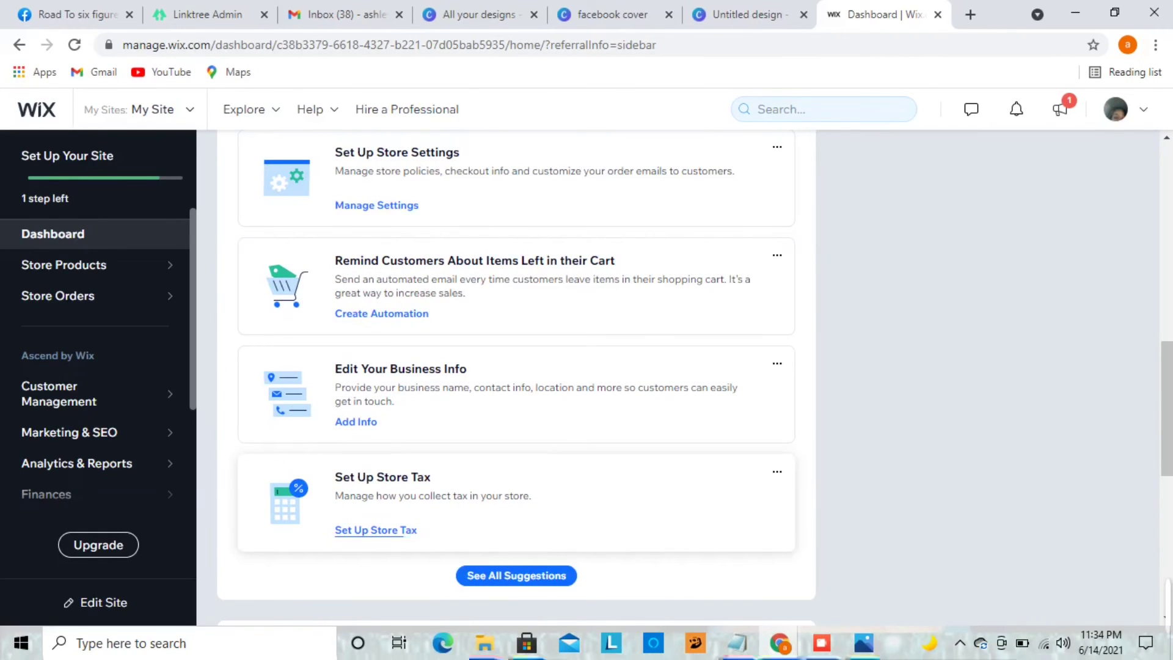
scroll(517, 378, "down", 2)
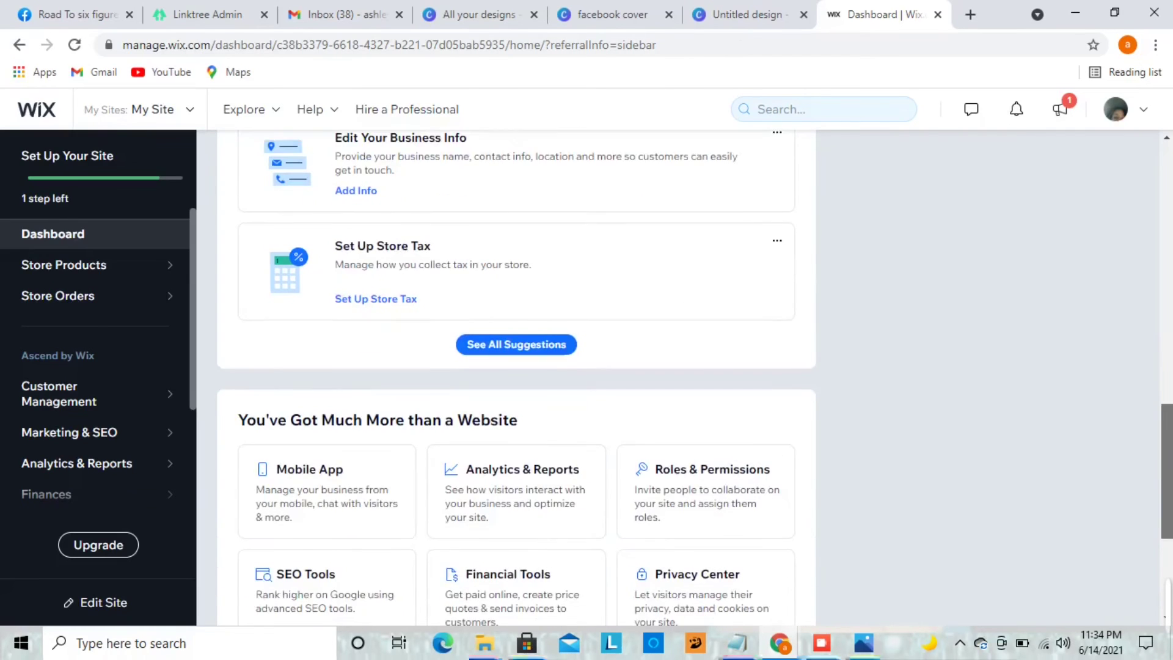
scroll(516, 379, "down", 1)
scroll(516, 378, "down", 2)
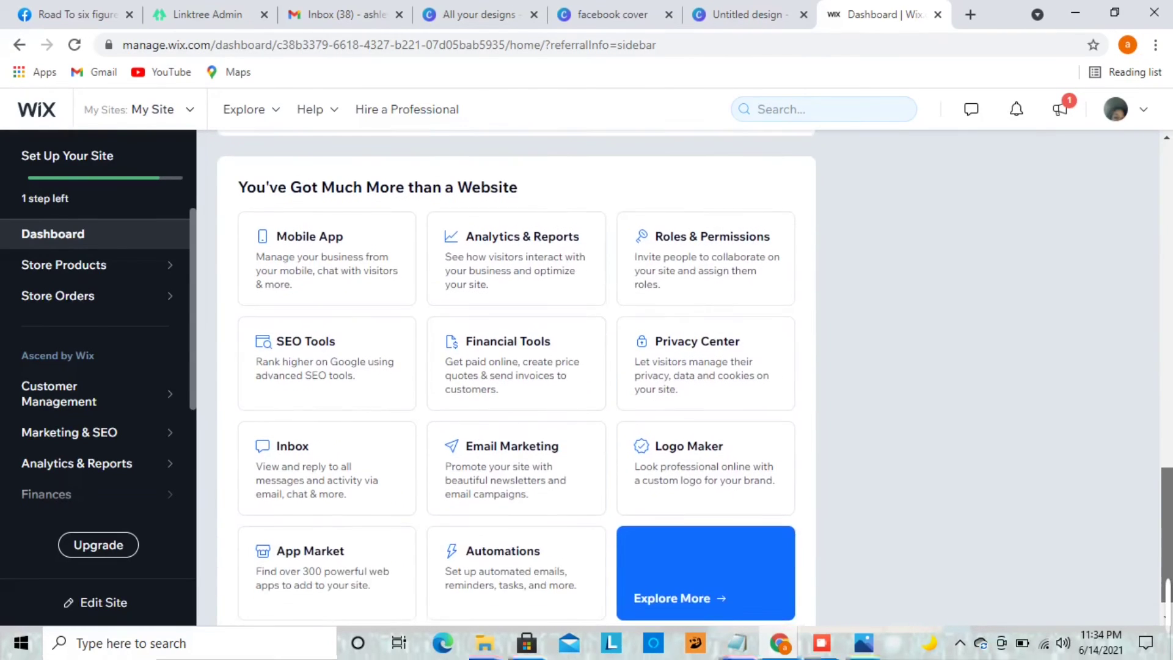
scroll(515, 378, "up", 2)
scroll(515, 379, "up", 3)
scroll(517, 378, "up", 2)
scroll(517, 378, "up", 2)
scroll(516, 378, "up", 2)
scroll(516, 379, "down", 3)
scroll(516, 378, "down", 4)
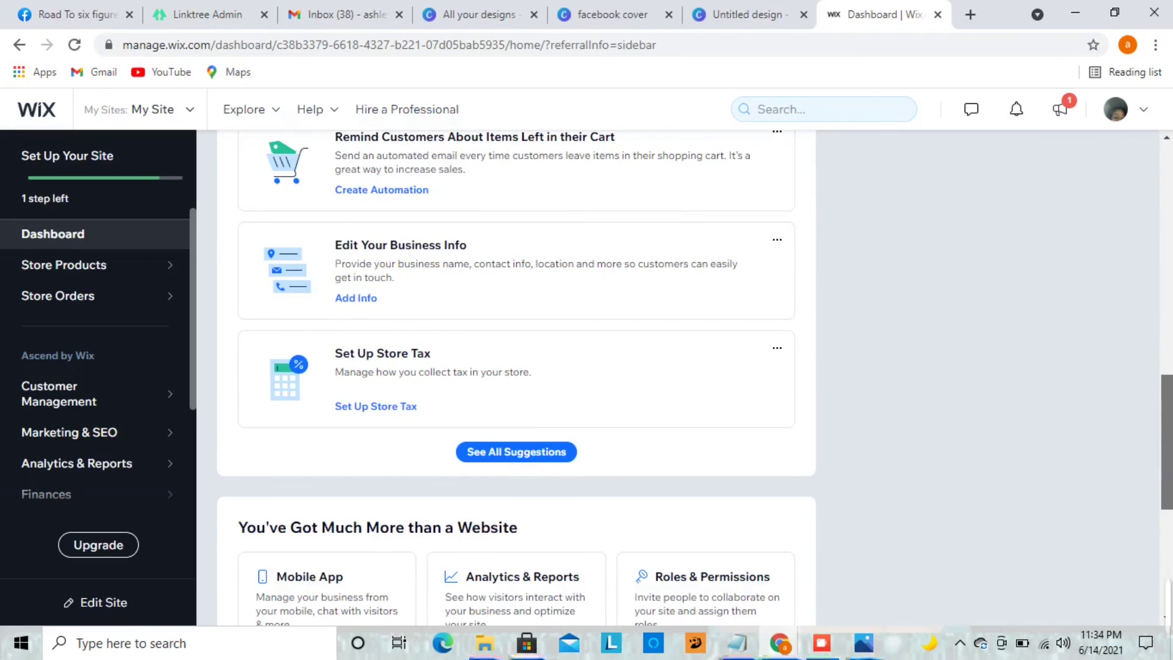
scroll(516, 378, "up", 4)
scroll(516, 379, "up", 1)
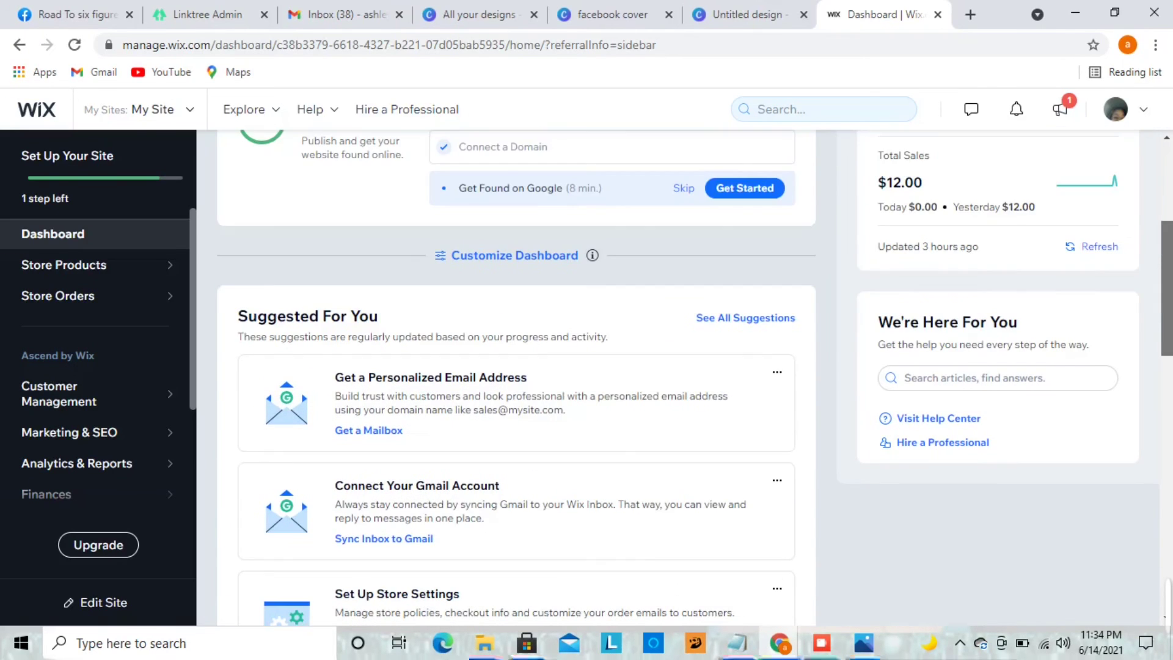
scroll(586, 376, "up", 2)
scroll(587, 376, "up", 1)
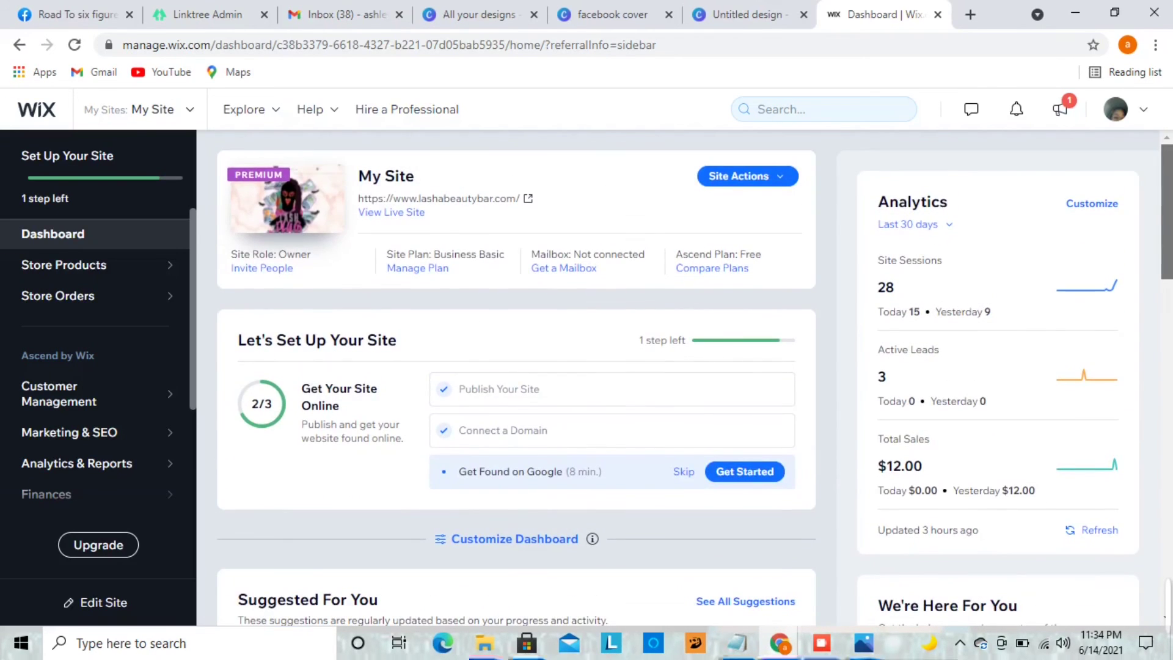